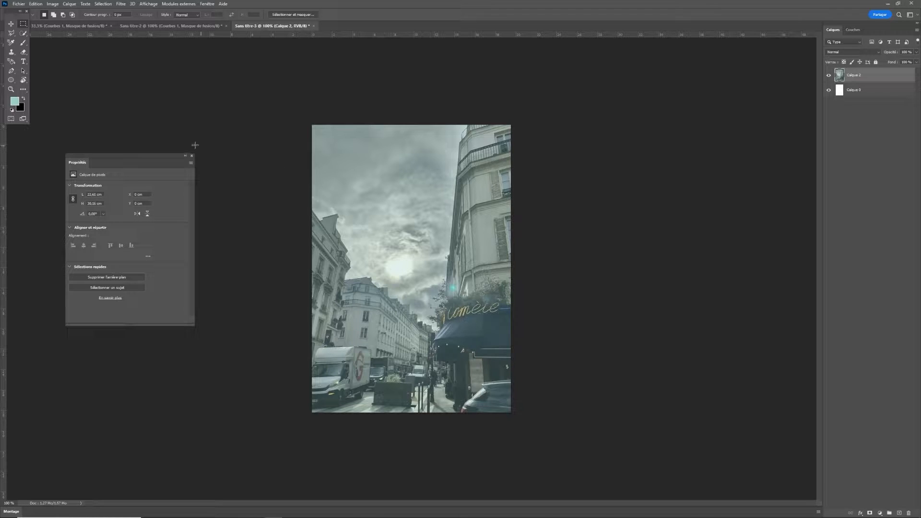
# - Add a Levels adjustment layer and set the Red channel's input black point to 24 and white point to 229
pyautogui.click(880, 513)
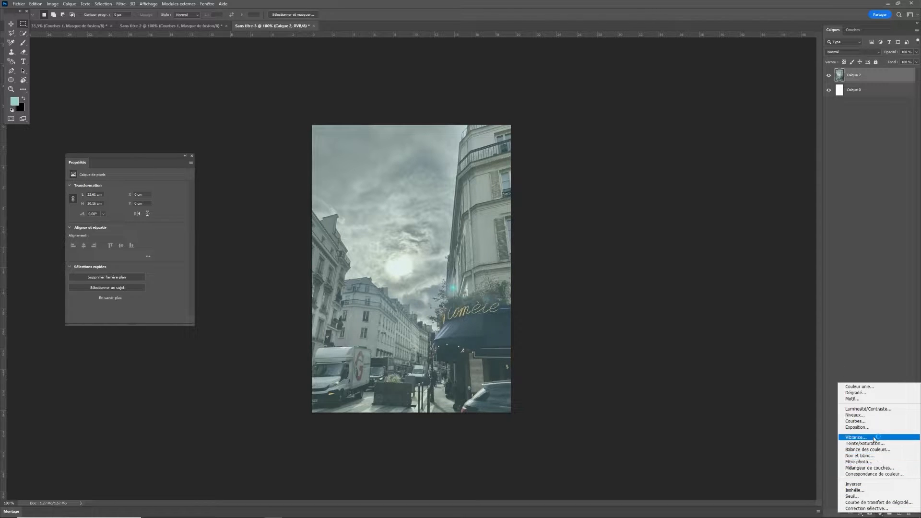
pyautogui.click(872, 416)
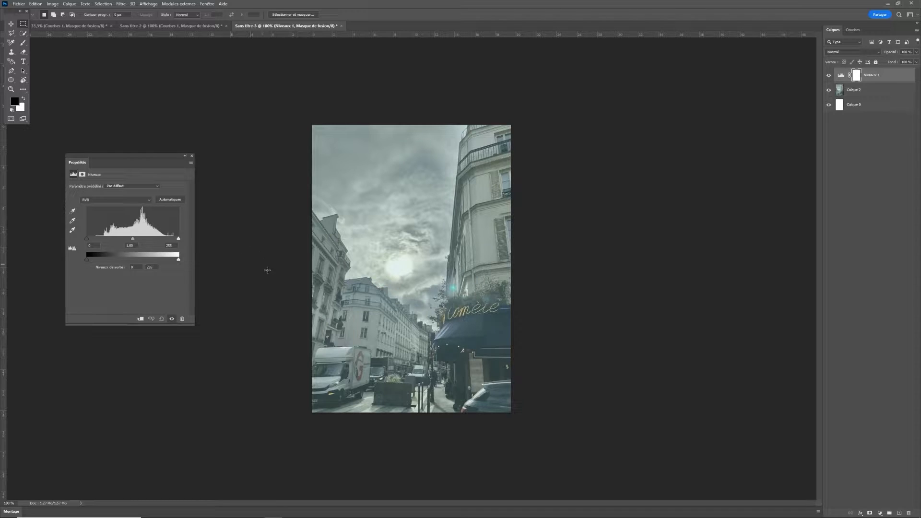
pyautogui.click(118, 200)
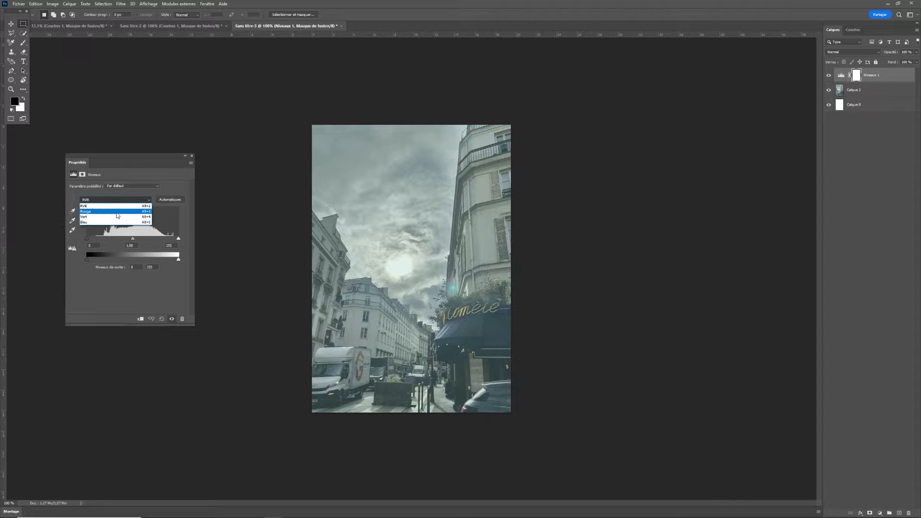
pyautogui.click(117, 212)
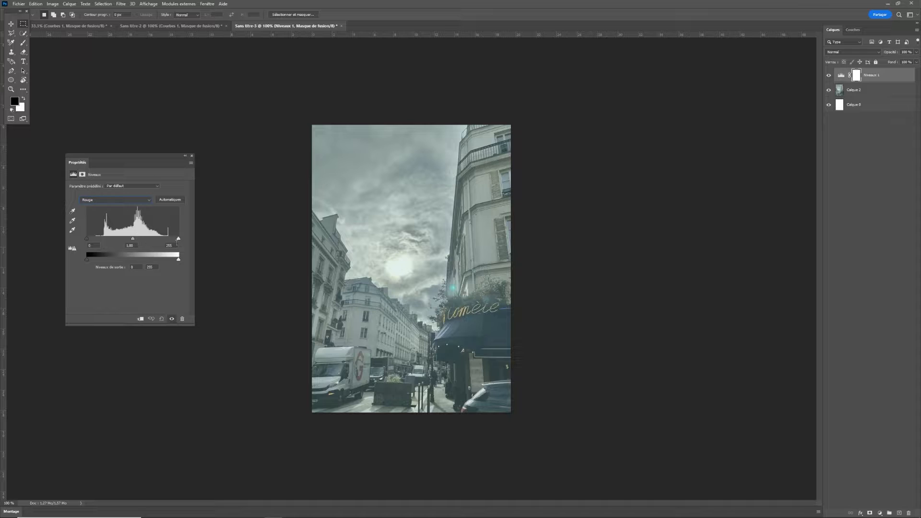
pyautogui.moveTo(179, 242); pyautogui.dragTo(169, 240)
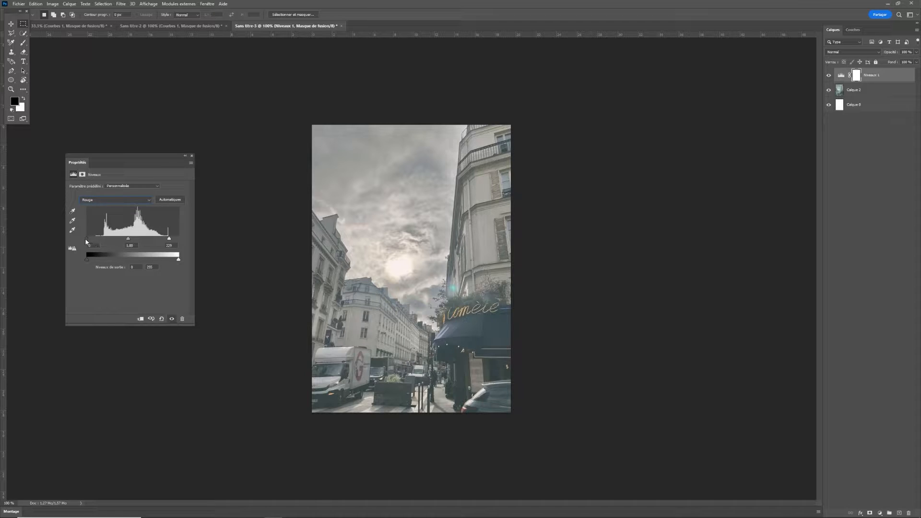
pyautogui.moveTo(85, 239); pyautogui.dragTo(96, 239)
# - Tighten the Green channel's input levels to the histogram's ends, raising the black point and lowering the white point to 242
pyautogui.click(144, 200)
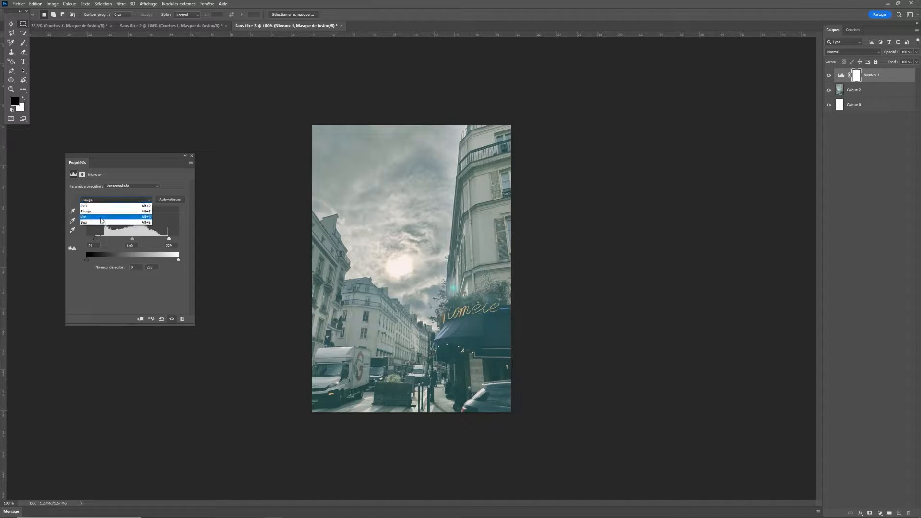
pyautogui.click(101, 220)
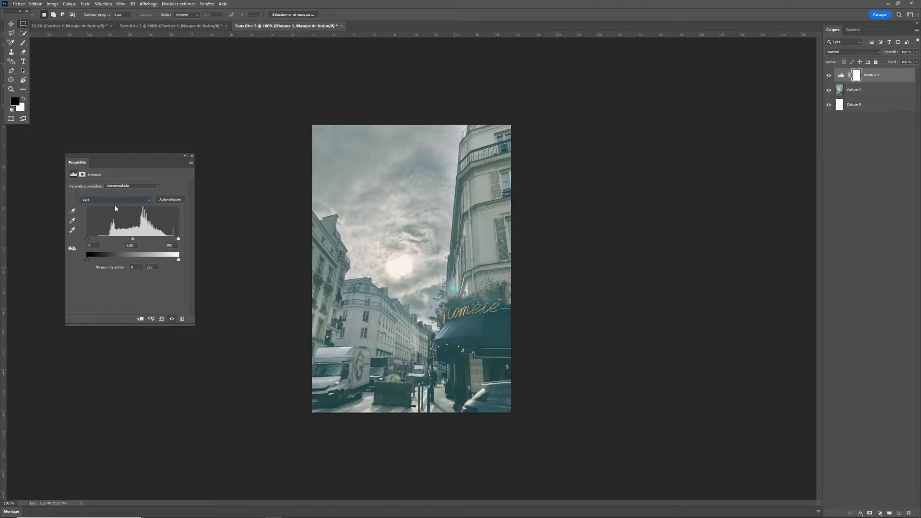
pyautogui.moveTo(177, 240); pyautogui.dragTo(175, 241)
pyautogui.moveTo(87, 241); pyautogui.dragTo(97, 242)
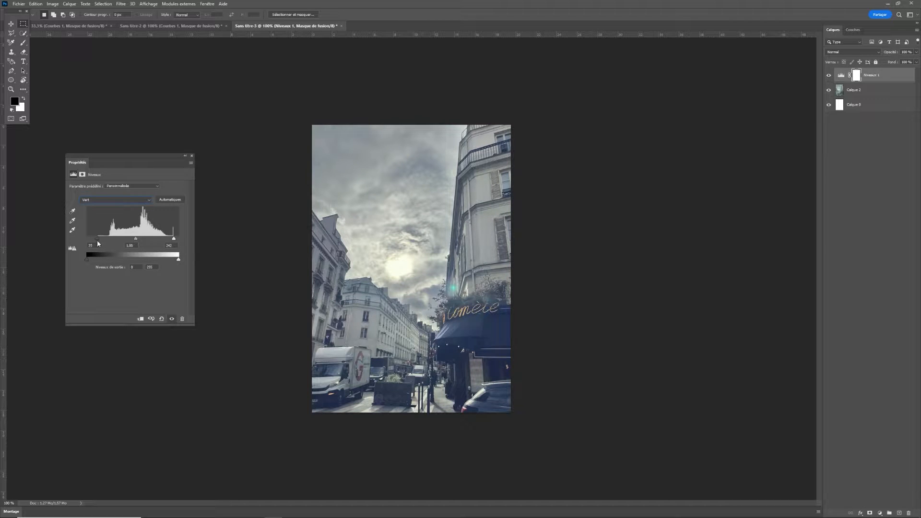
# - Set the Blue channel's input black point to 34 and its white point to about 239 at the histogram's ends
pyautogui.click(100, 201)
pyautogui.click(99, 229)
pyautogui.moveTo(99, 241); pyautogui.dragTo(98, 241)
pyautogui.moveTo(178, 239); pyautogui.dragTo(174, 239)
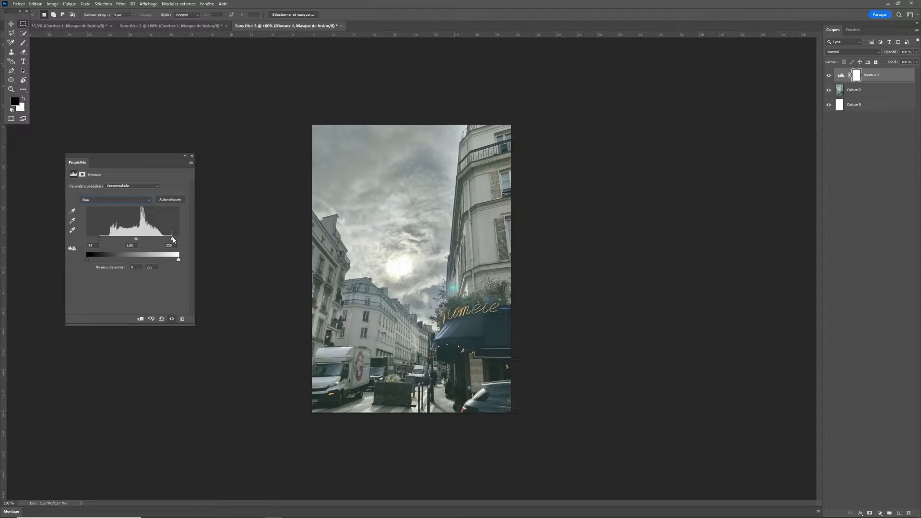
# - Compare the photo with and without the Levels correction by switching the adjustment's visibility several times
pyautogui.click(171, 318)
pyautogui.click(172, 318)
pyautogui.click(172, 319)
pyautogui.click(172, 318)
pyautogui.click(172, 318)
pyautogui.click(172, 319)
# - Clip the Levels adjustment to the photo layer below it
pyautogui.click(840, 75)
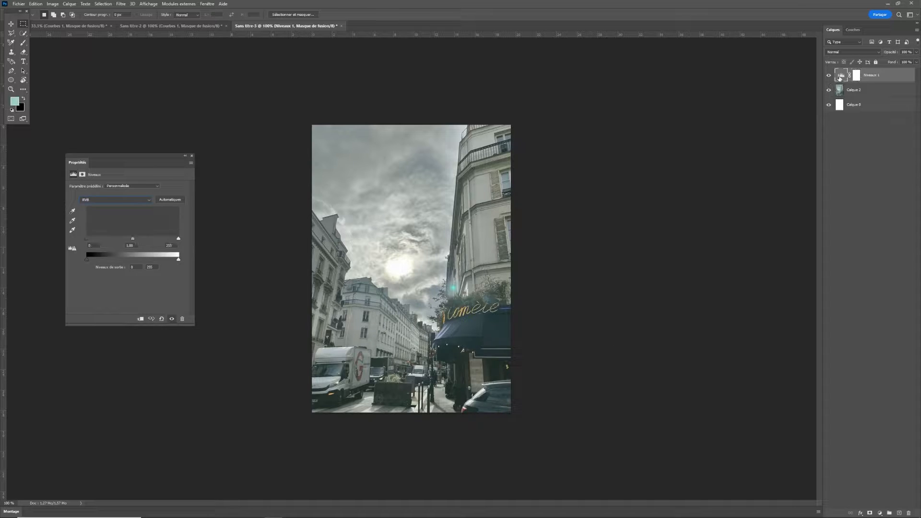
pyautogui.click(141, 319)
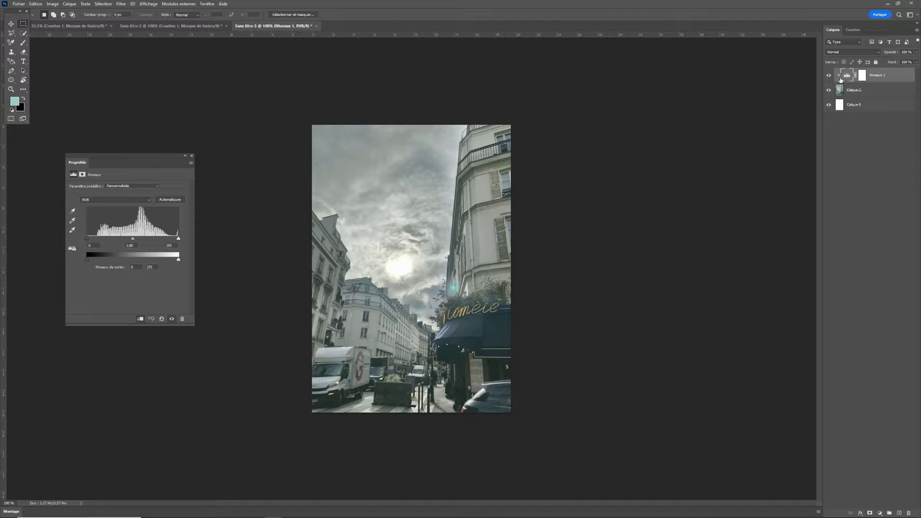
# - Add a Threshold adjustment above the photo layer, raise its level to about 199 to isolate the highlights, and compare with the photo
pyautogui.click(856, 96)
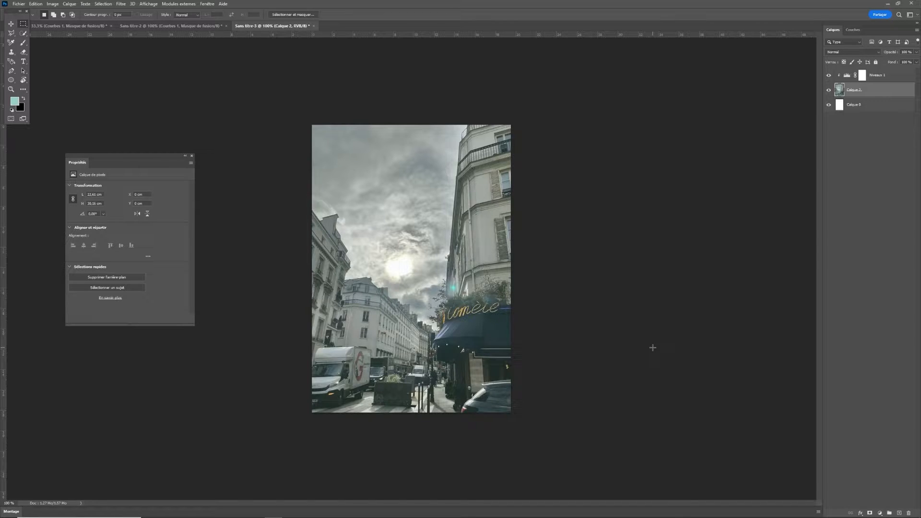
pyautogui.click(882, 512)
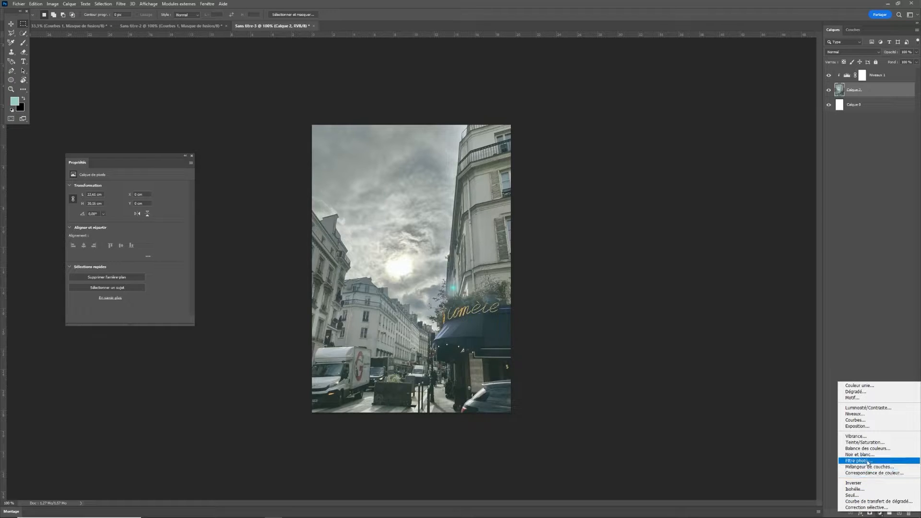
pyautogui.click(859, 495)
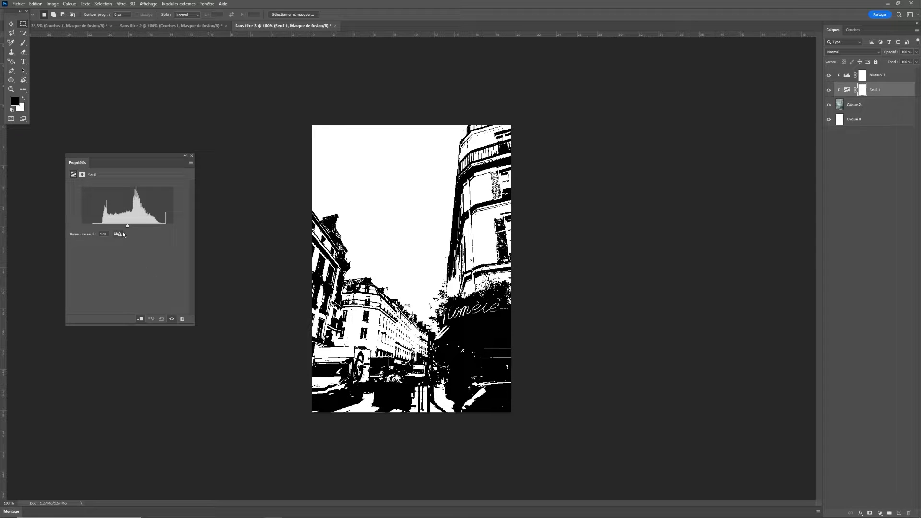
pyautogui.moveTo(127, 226); pyautogui.dragTo(157, 228)
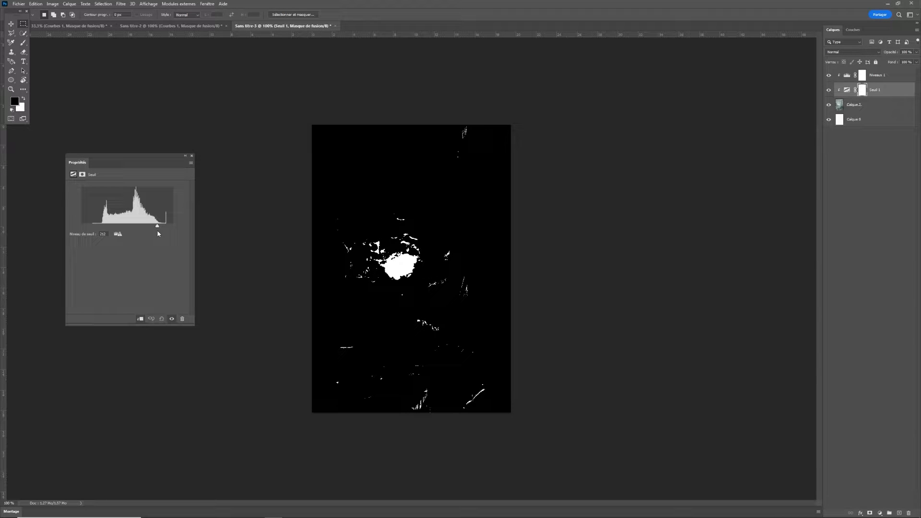
pyautogui.moveTo(157, 226); pyautogui.dragTo(152, 227)
pyautogui.click(172, 319)
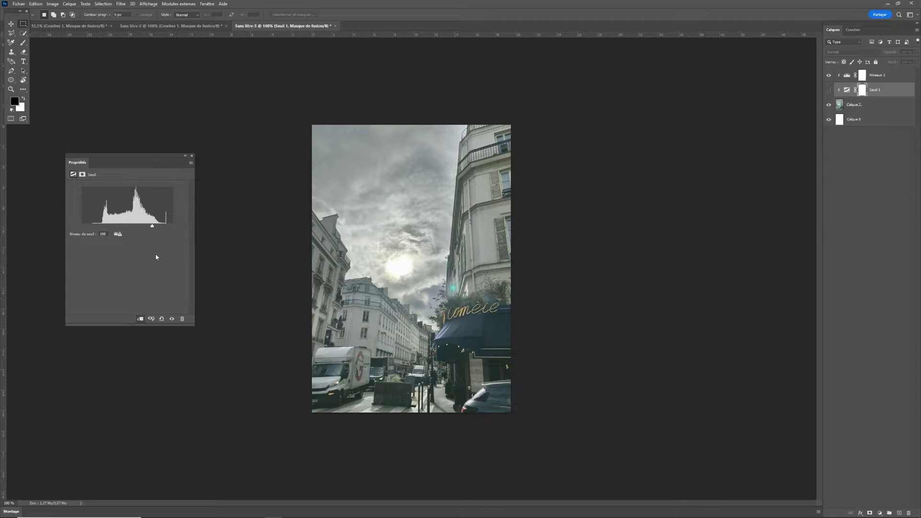
pyautogui.moveTo(152, 228); pyautogui.dragTo(152, 227)
pyautogui.click(172, 318)
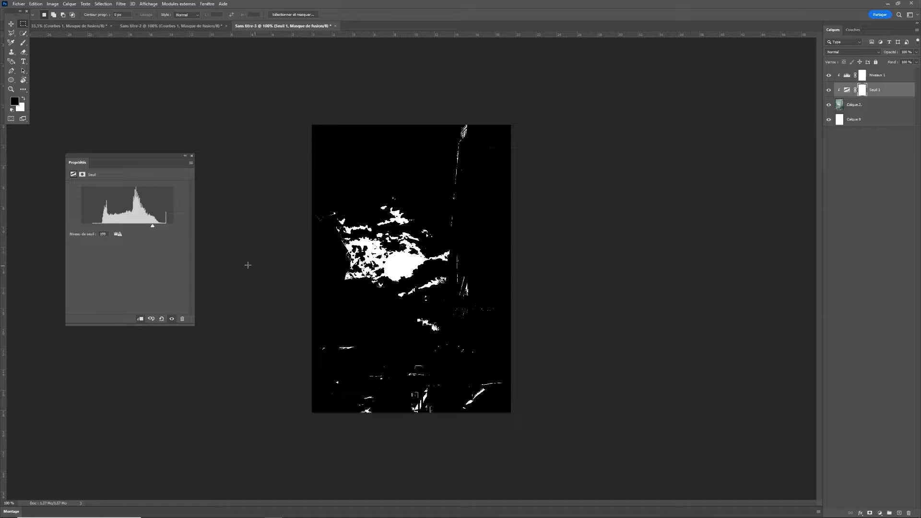
# - Lower the threshold level to about 69 to isolate the darkest areas and compare them with the photo
pyautogui.moveTo(147, 229); pyautogui.dragTo(106, 225)
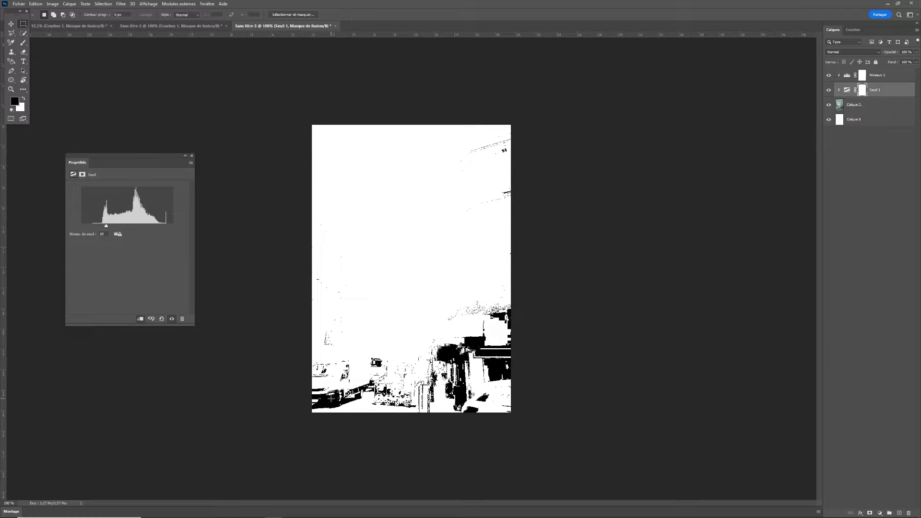
pyautogui.click(172, 319)
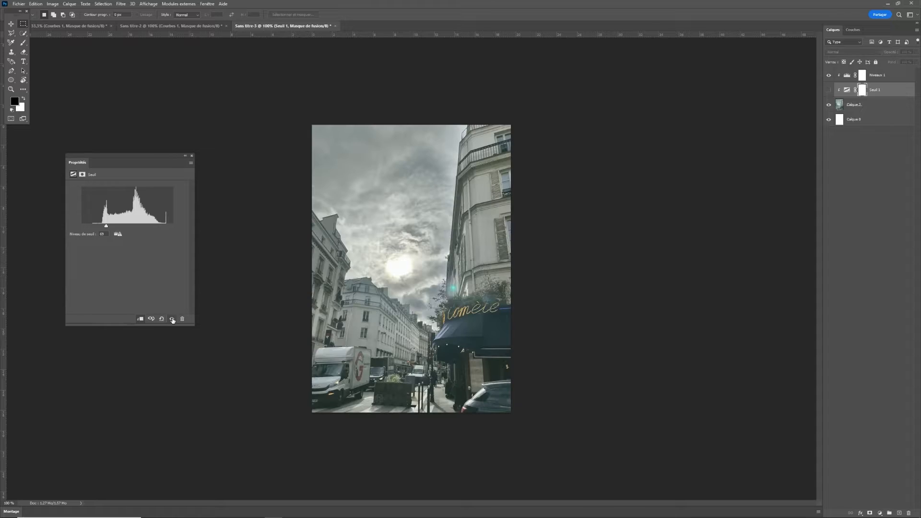
pyautogui.click(172, 319)
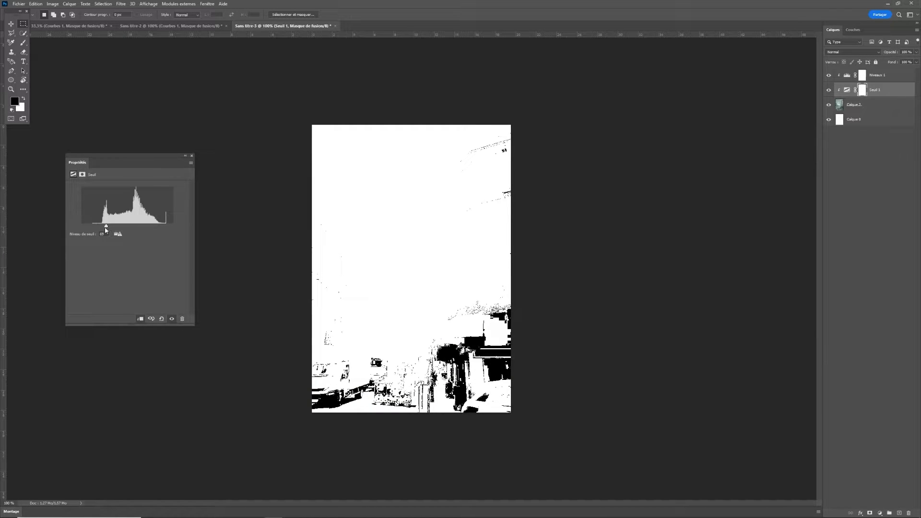
pyautogui.click(172, 319)
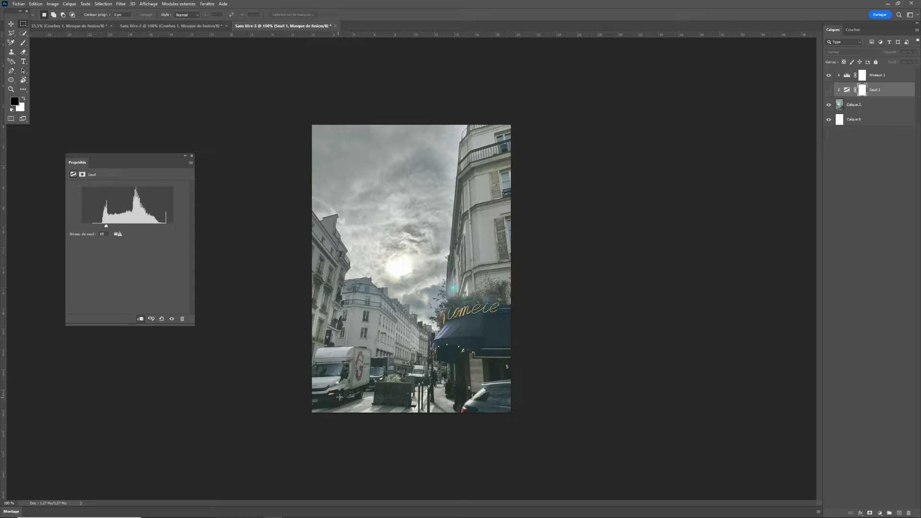
# - Delete the Threshold adjustment layer and display the Info panel for colour readings
pyautogui.press('i')
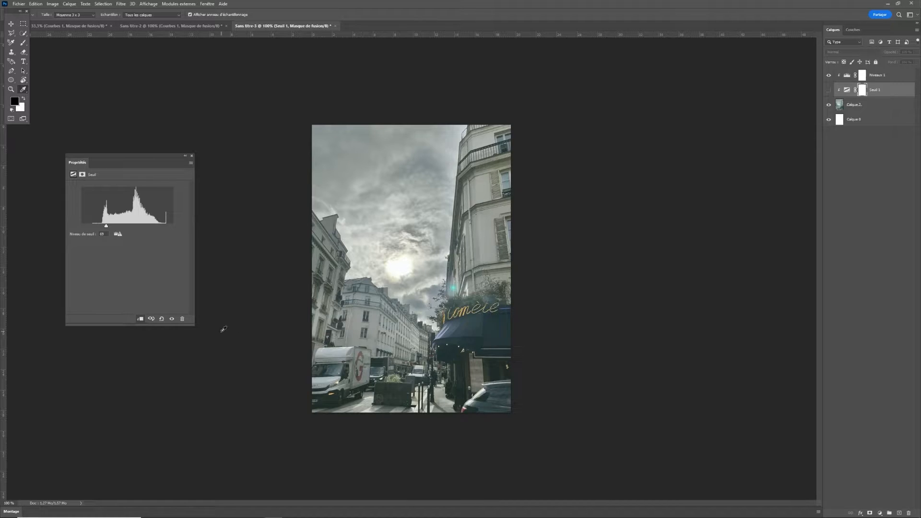
pyautogui.click(183, 319)
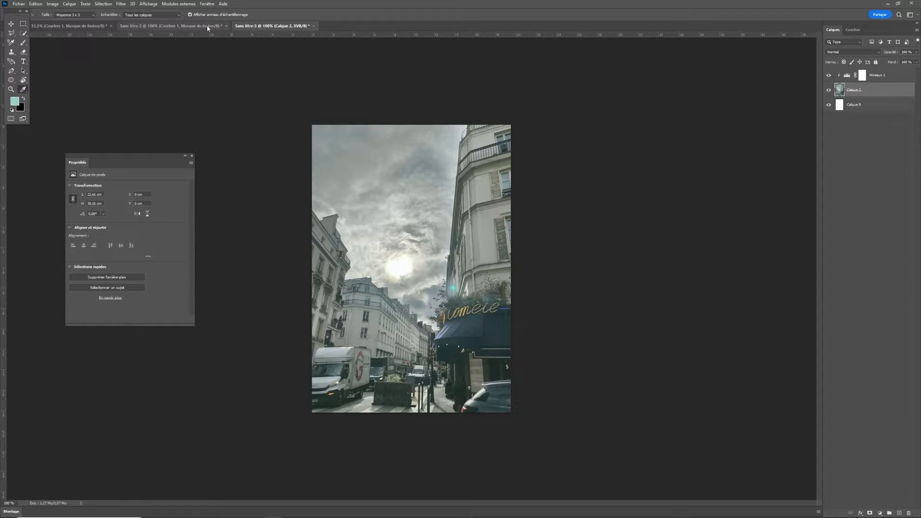
pyautogui.click(207, 4)
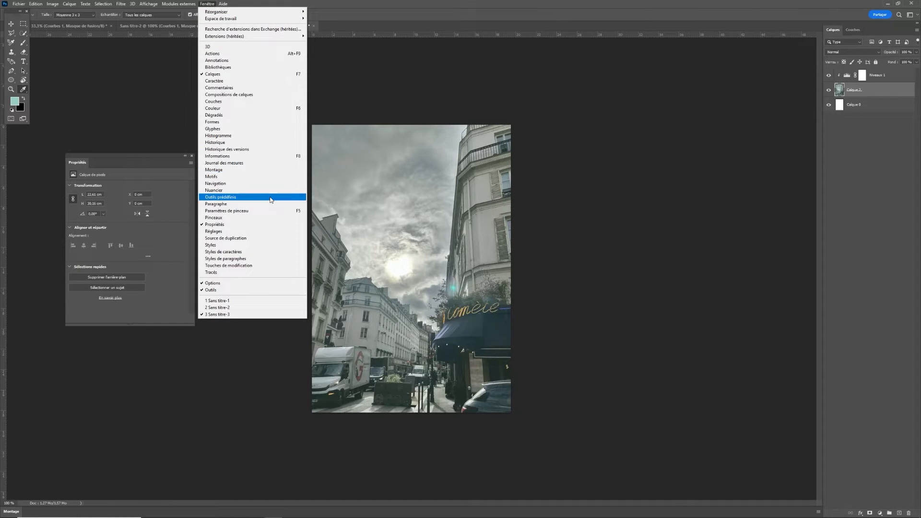
pyautogui.click(224, 159)
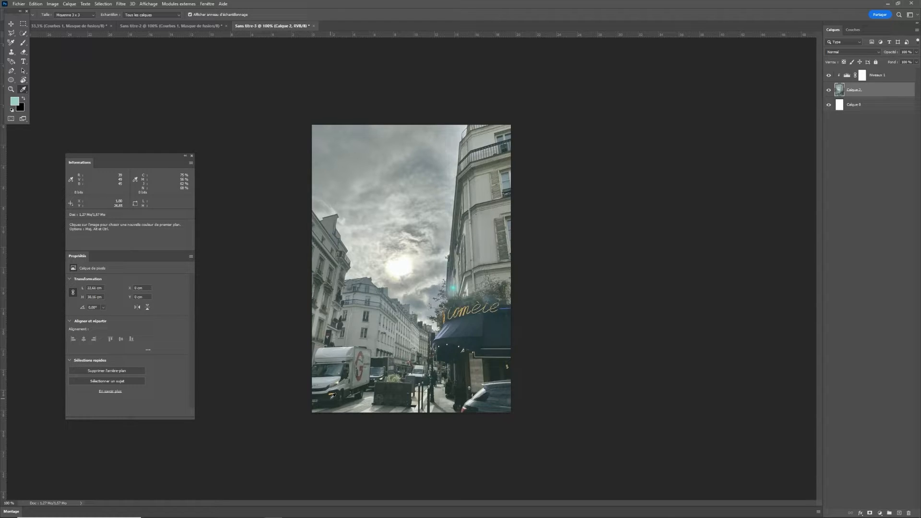
# - Place two colour sampler points, one on the dark front of the white van and one on the light building wall above the awning
pyautogui.press('shift')
pyautogui.keyDown('shift'); pyautogui.click(331, 398); pyautogui.keyUp('shift')
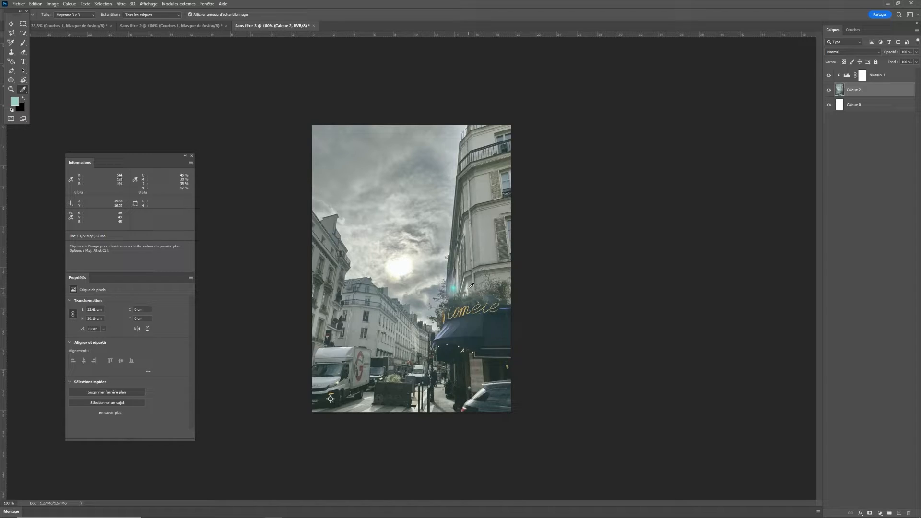
pyautogui.press('shift')
pyautogui.keyDown('shift'); pyautogui.click(467, 287); pyautogui.keyUp('shift')
# - Add a Curves adjustment layer directly above the photo layer and switch it to the Red channel
pyautogui.click(880, 513)
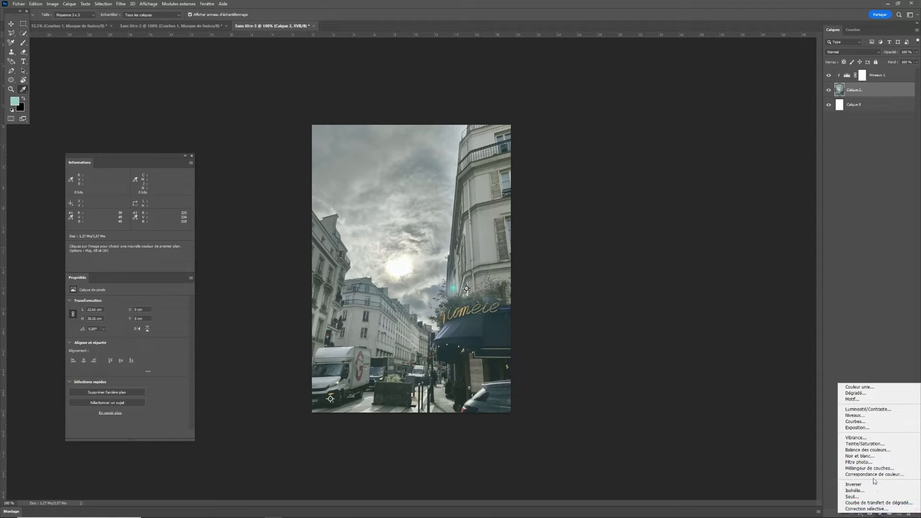
pyautogui.click(855, 422)
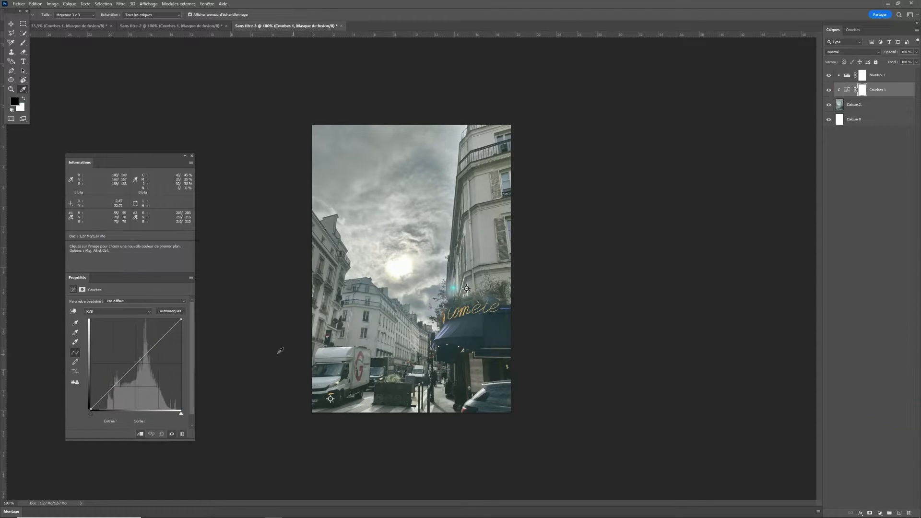
pyautogui.click(104, 314)
pyautogui.click(102, 325)
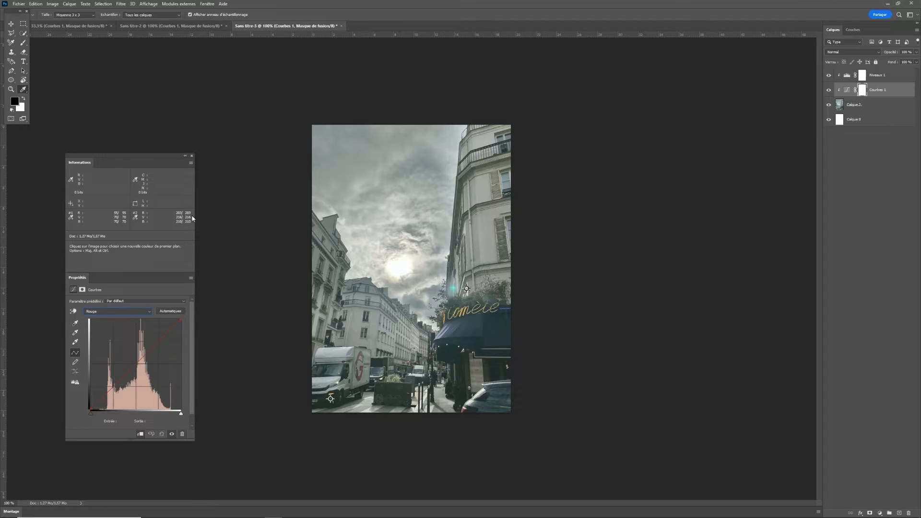
pyautogui.click(111, 312)
pyautogui.click(111, 323)
# - Try reshaping the Red curve with a shadow point and a raised midtone point, then remove the midtone point
pyautogui.click(91, 415)
pyautogui.click(100, 400)
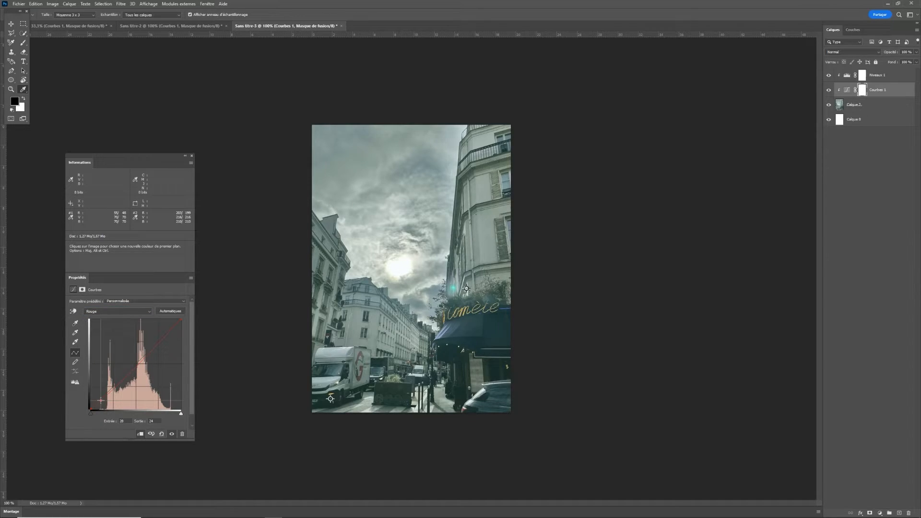
pyautogui.click(128, 421)
pyautogui.click(172, 433)
pyautogui.click(172, 433)
pyautogui.moveTo(136, 367)
pyautogui.mouseDown()
pyautogui.moveTo(141, 379)
pyautogui.moveTo(141, 356)
pyautogui.mouseUp()
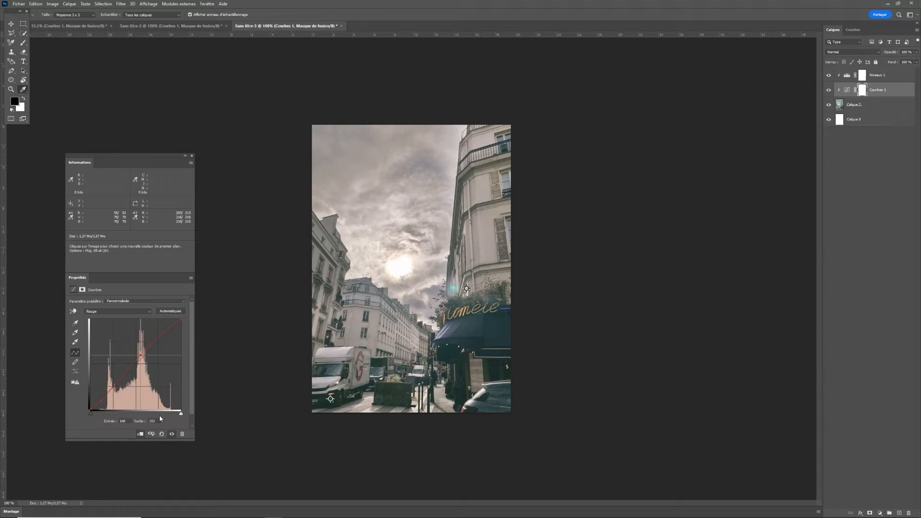
pyautogui.press('Delete')
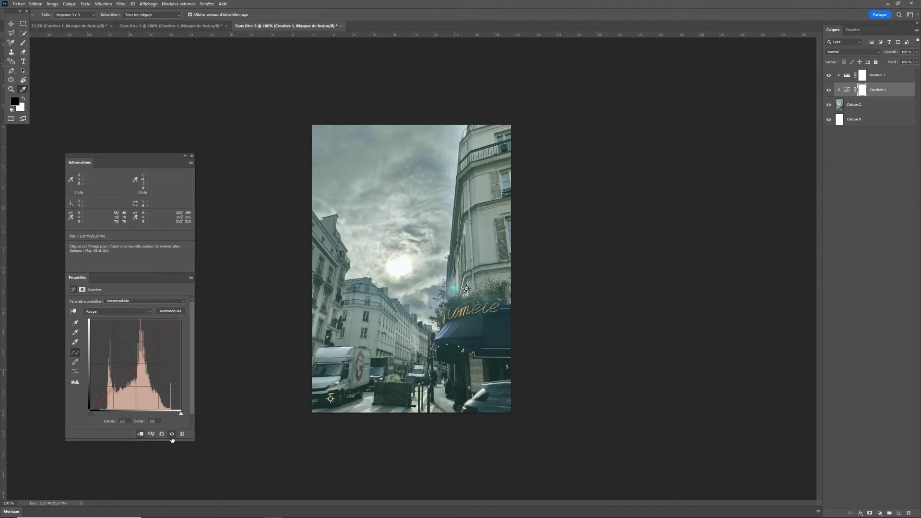
# - Hide the Curves adjustment, try entering 55 for a Red curve point, and remove that point from the curve
pyautogui.click(172, 435)
pyautogui.click(123, 421)
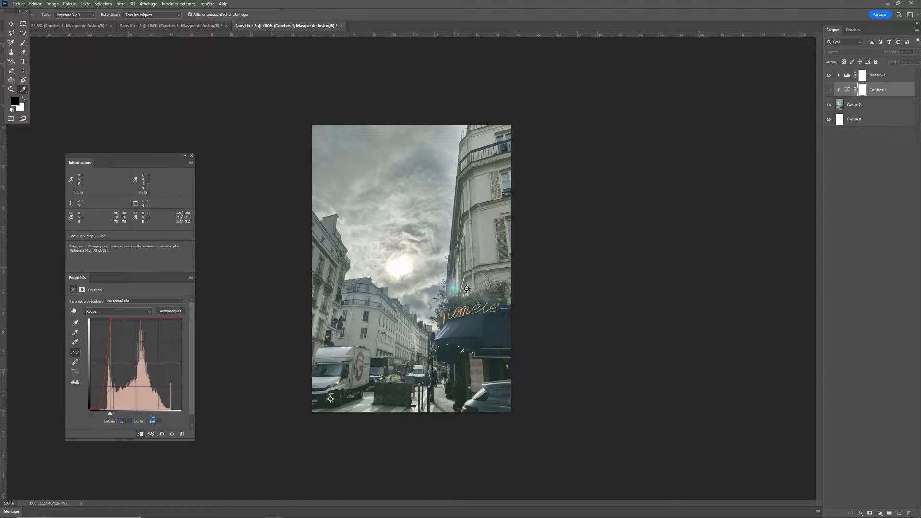
pyautogui.write('55')
pyautogui.press('Return')
pyautogui.click(10, 24)
pyautogui.moveTo(110, 389); pyautogui.dragTo(202, 311)
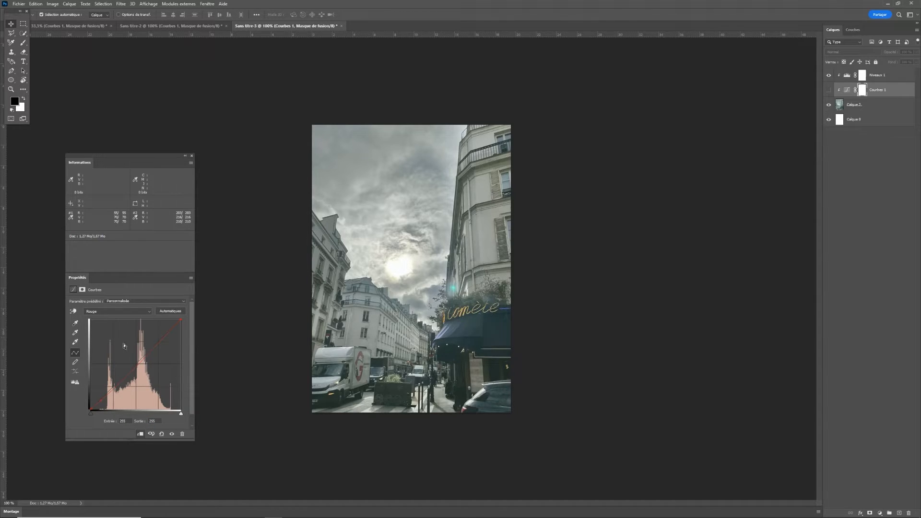
# - Add a shadow point to the Red curve with input 55 and output 55
pyautogui.click(100, 401)
pyautogui.write('5555')
# - Add a highlight point to the Red curve with input 203 and output 218
pyautogui.click(159, 340)
pyautogui.click(123, 421)
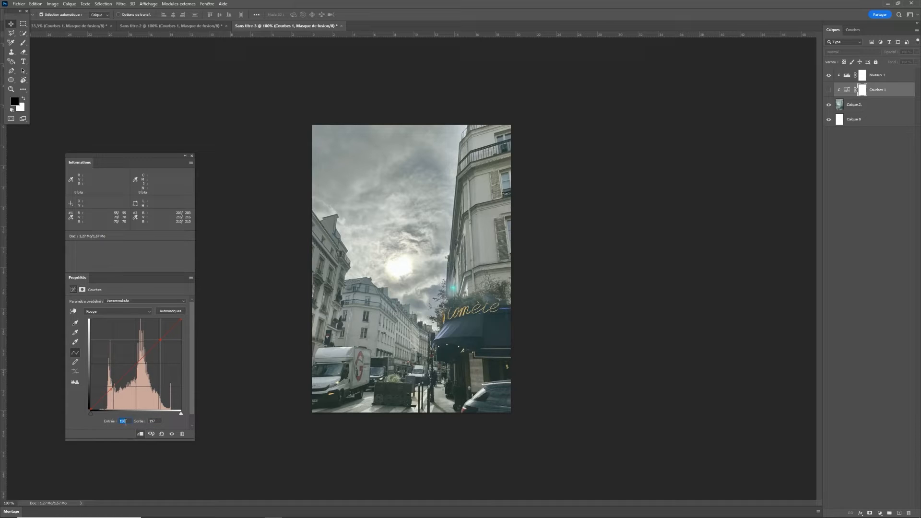
pyautogui.write('203')
pyautogui.write('218')
# - Switch the Curves adjustment to the Green channel and add a shadow point with input 70 and output 55
pyautogui.click(115, 311)
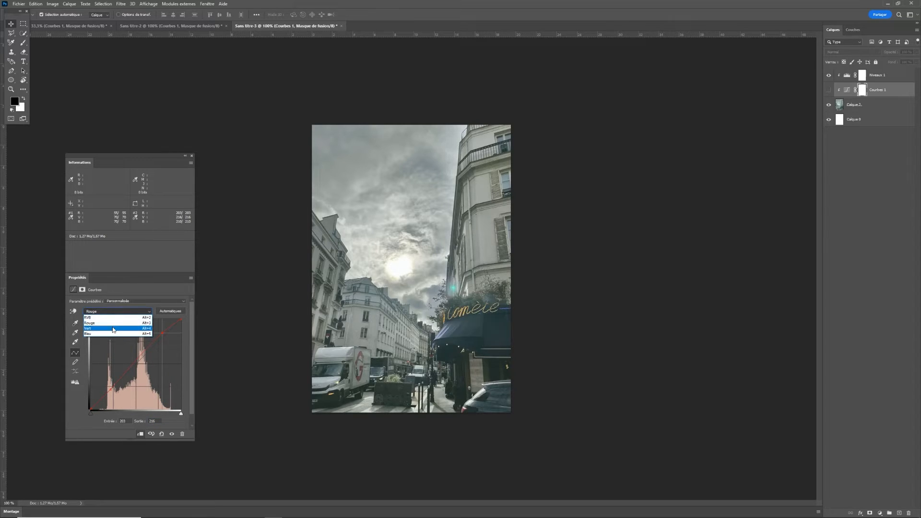
pyautogui.click(114, 329)
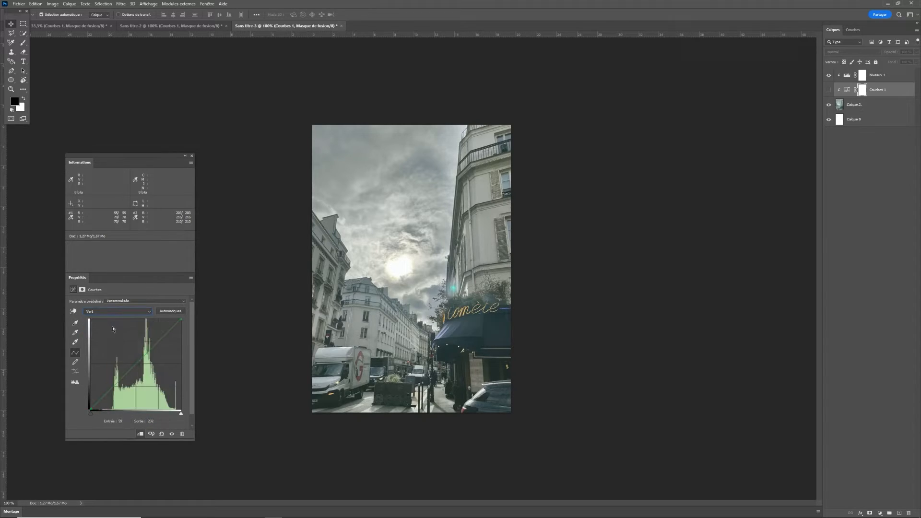
pyautogui.click(106, 394)
pyautogui.write('70')
pyautogui.write('50')
# - Add a highlight point to the Green curve with input 218 and output 218
pyautogui.click(163, 342)
pyautogui.click(127, 421)
pyautogui.write('216216')
# - Switch the Curves adjustment to the Blue channel and add a shadow point with input 70 and output 55
pyautogui.click(103, 311)
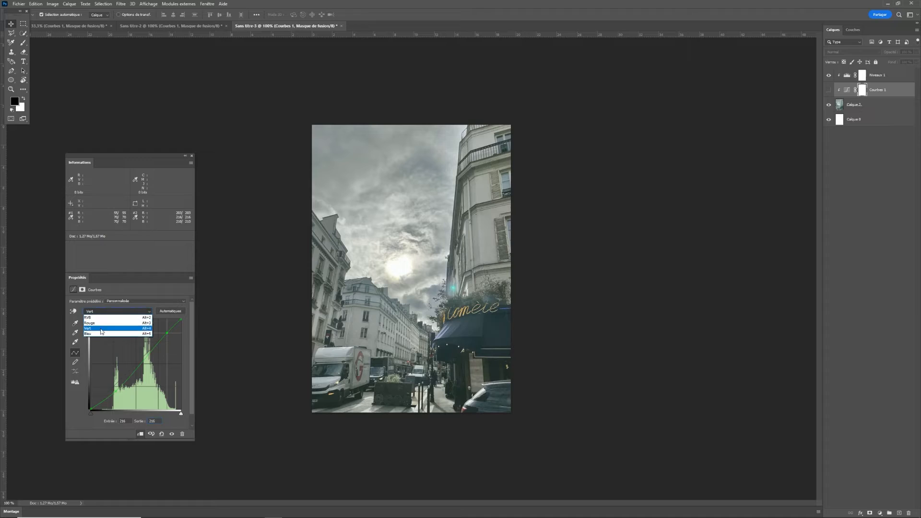
pyautogui.click(99, 334)
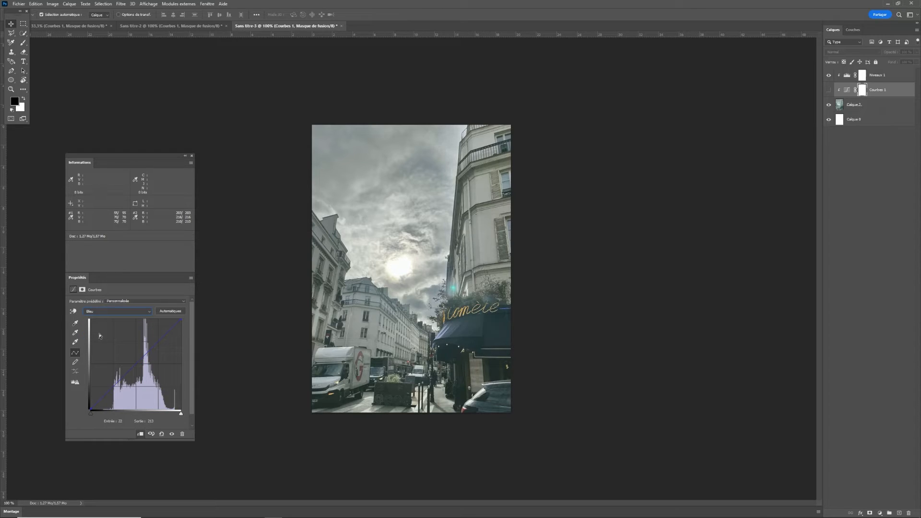
pyautogui.click(105, 394)
pyautogui.write('70')
pyautogui.write('50')
# - Add a highlight point to the Blue curve with input 218 and output 218, and deselect the point
pyautogui.click(163, 342)
pyautogui.doubleClick(123, 420)
pyautogui.write('210')
pyautogui.press('Return')
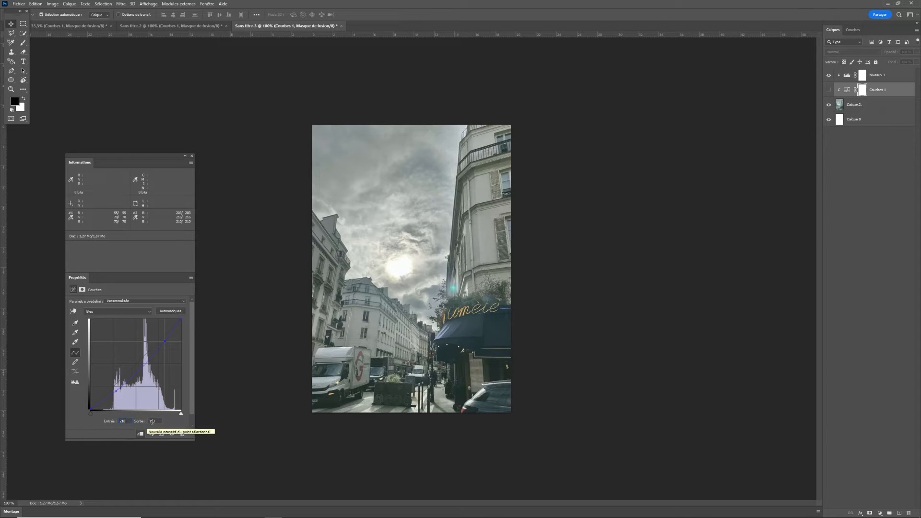
pyautogui.doubleClick(152, 421)
pyautogui.write('216')
pyautogui.click(87, 428)
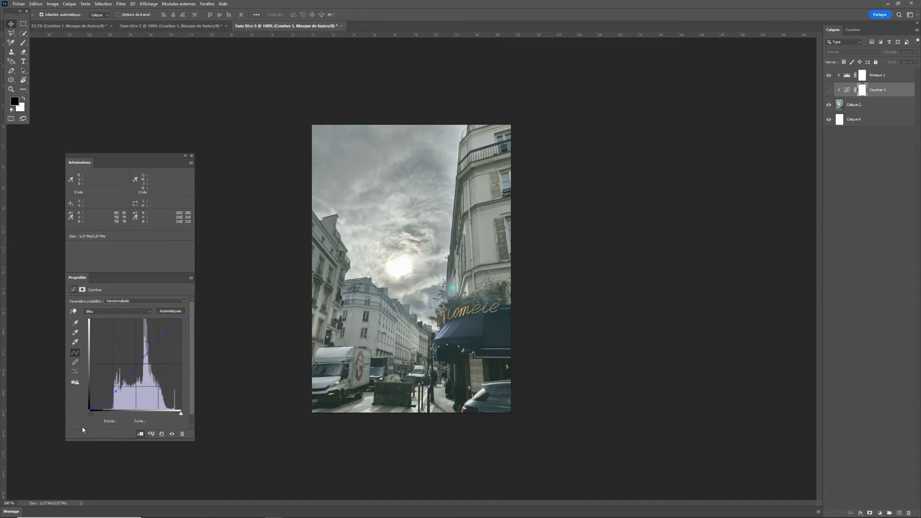
# - Make the Curves adjustment visible again and compare the photo with and without it
pyautogui.click(173, 434)
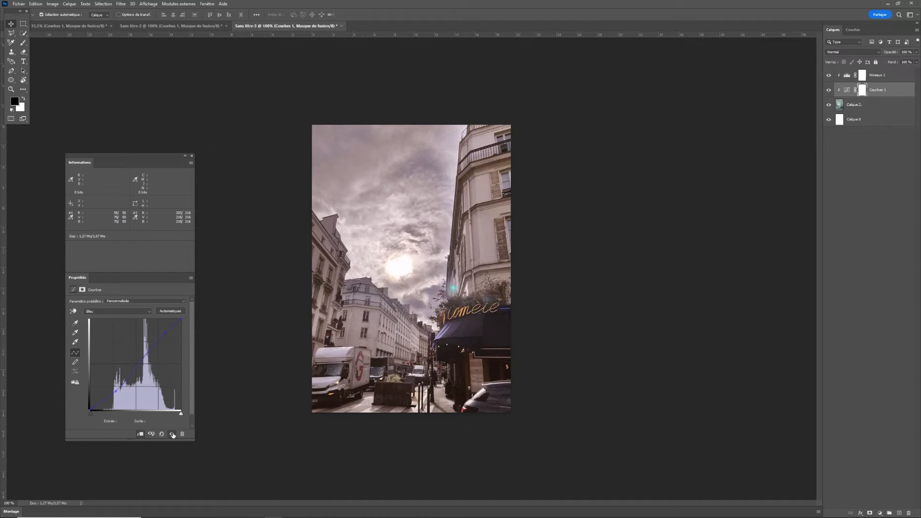
pyautogui.click(171, 435)
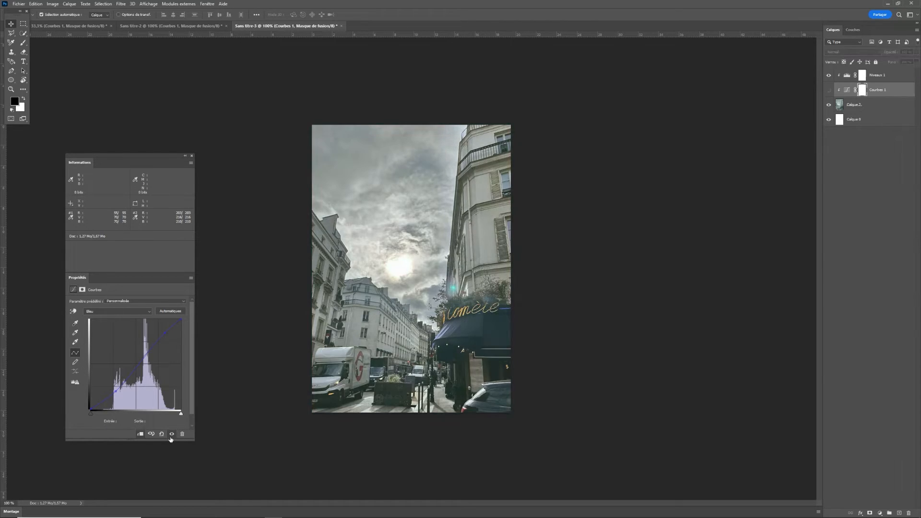
pyautogui.click(172, 435)
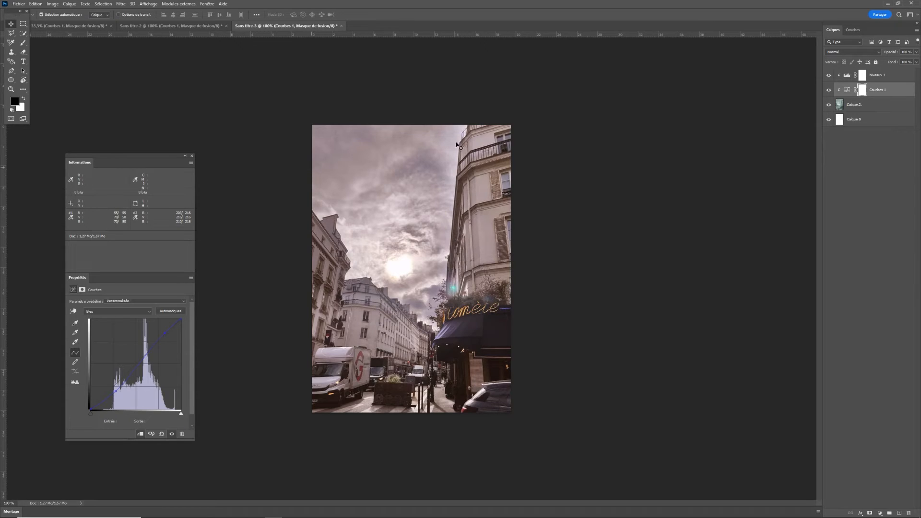
# - Review the shapes of the Red, Green and Blue channel curves one after another
pyautogui.click(132, 311)
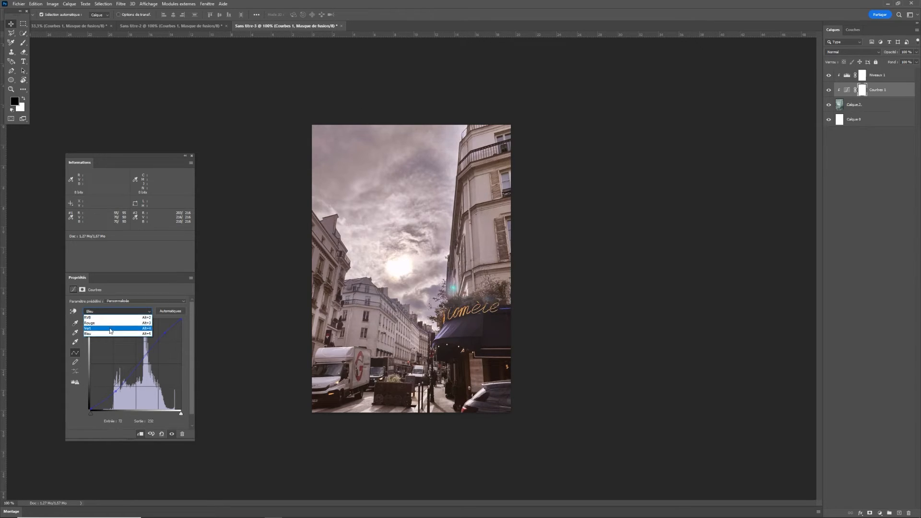
pyautogui.click(96, 322)
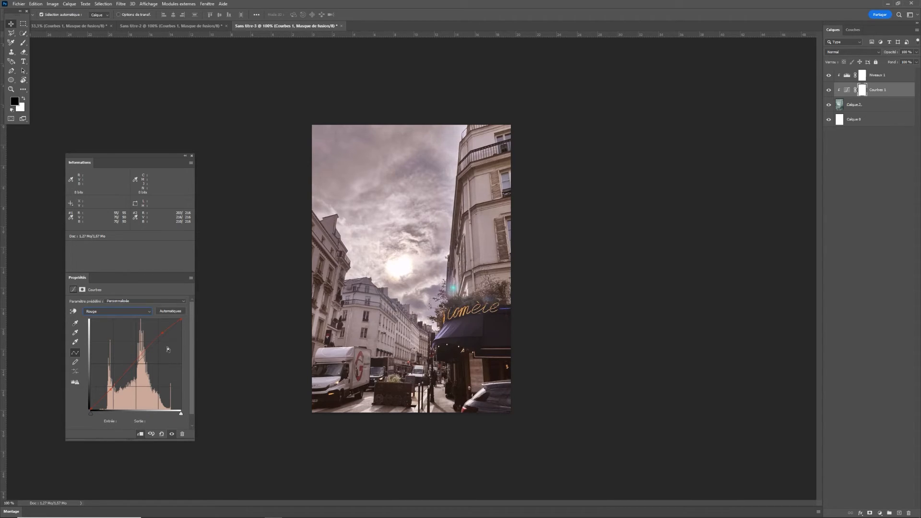
pyautogui.click(126, 312)
pyautogui.click(91, 328)
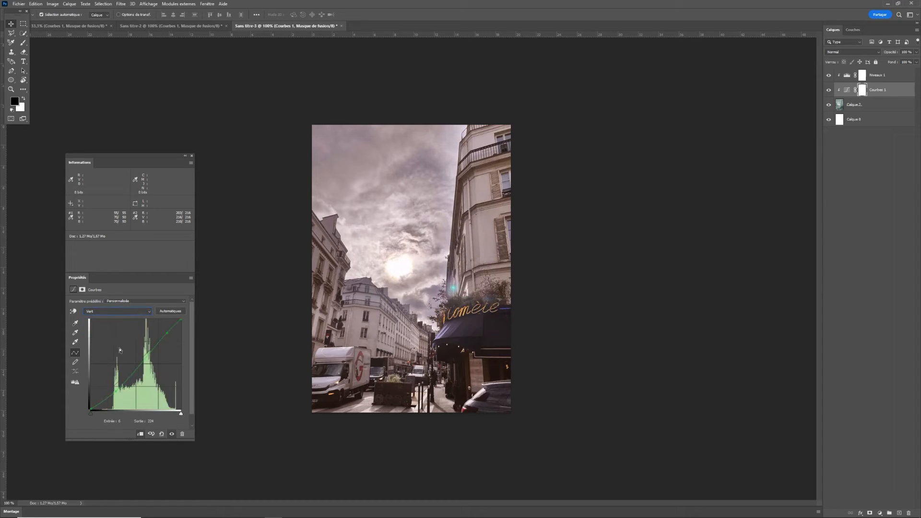
pyautogui.click(115, 312)
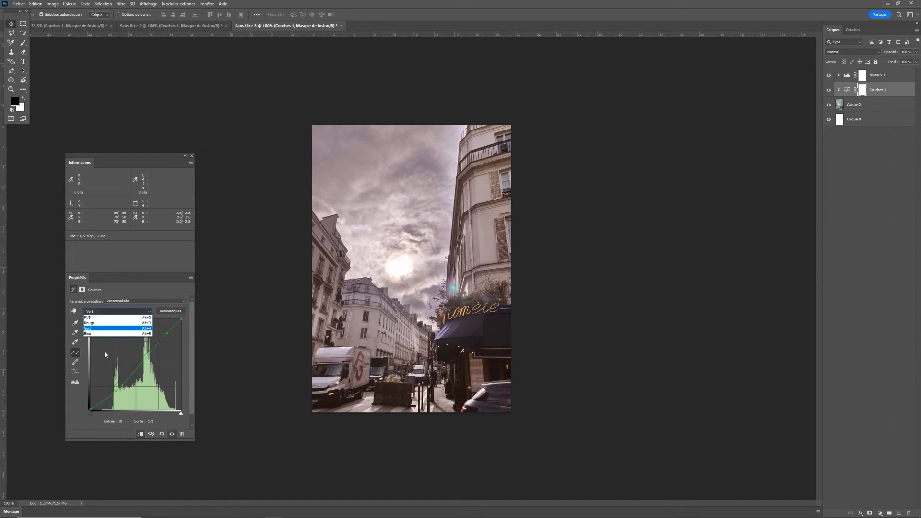
pyautogui.click(99, 334)
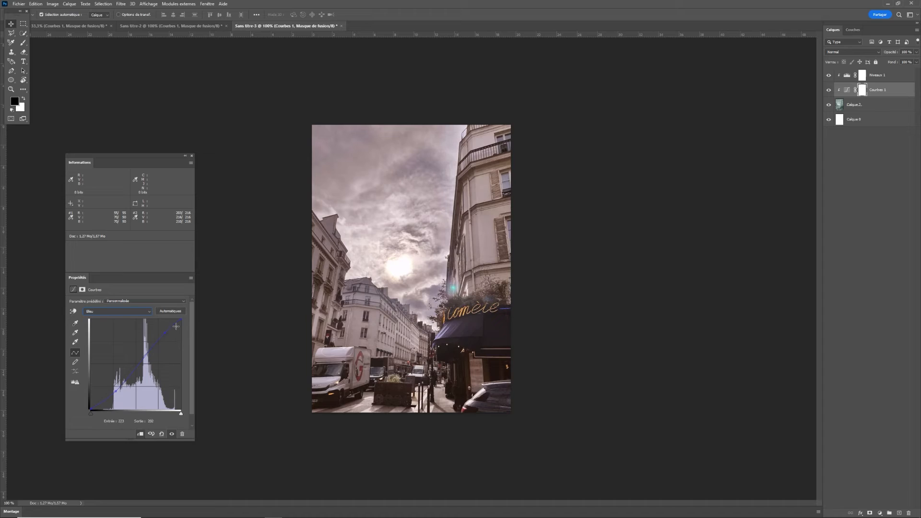
# - Try shifting the Red curve's shadow point and the Green curve's highlight point slightly, and undo both changes
pyautogui.click(103, 315)
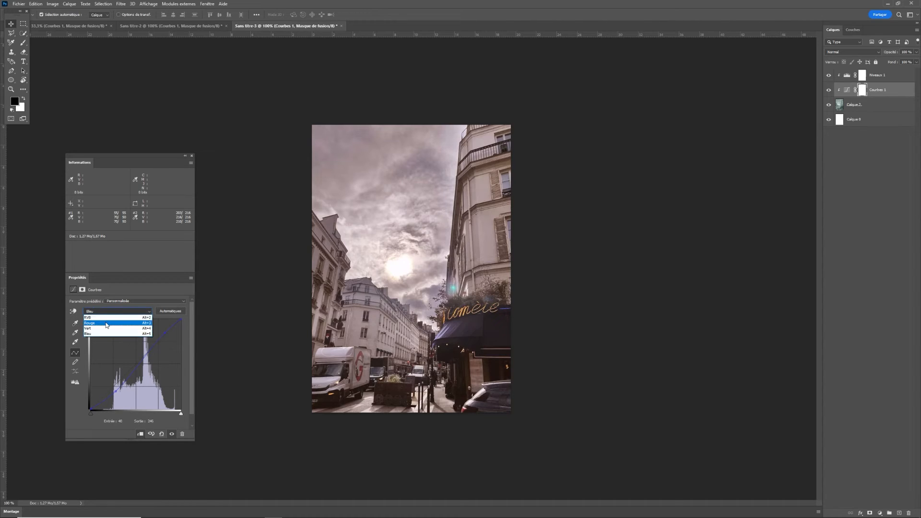
pyautogui.click(106, 322)
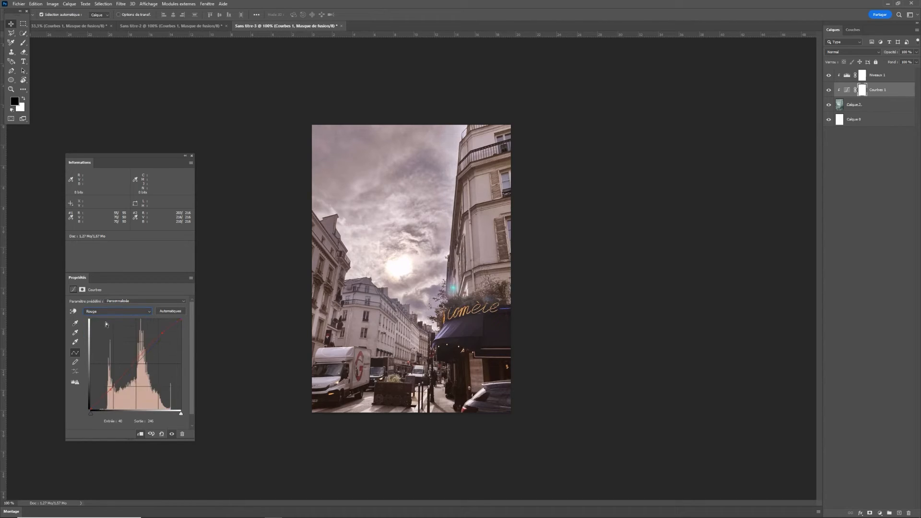
pyautogui.click(110, 389)
pyautogui.moveTo(111, 390); pyautogui.dragTo(113, 391)
pyautogui.click(115, 311)
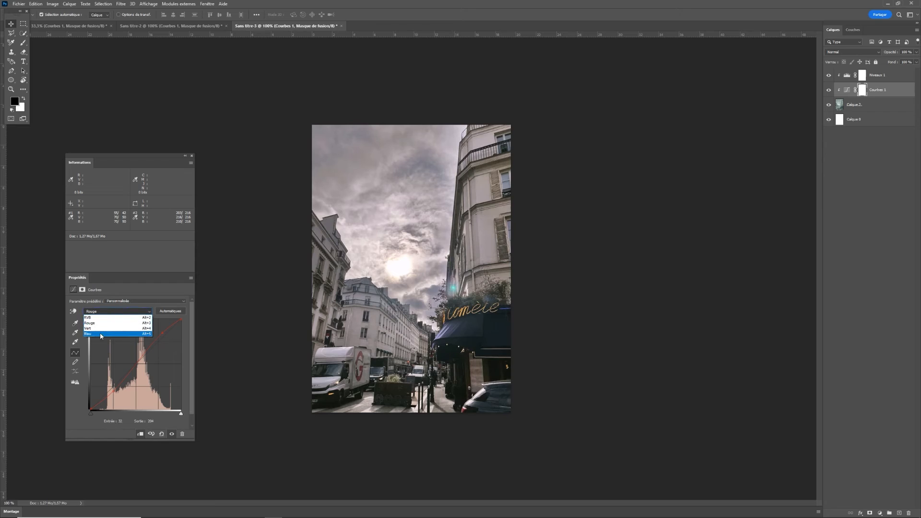
pyautogui.click(100, 331)
pyautogui.moveTo(167, 333); pyautogui.dragTo(166, 332)
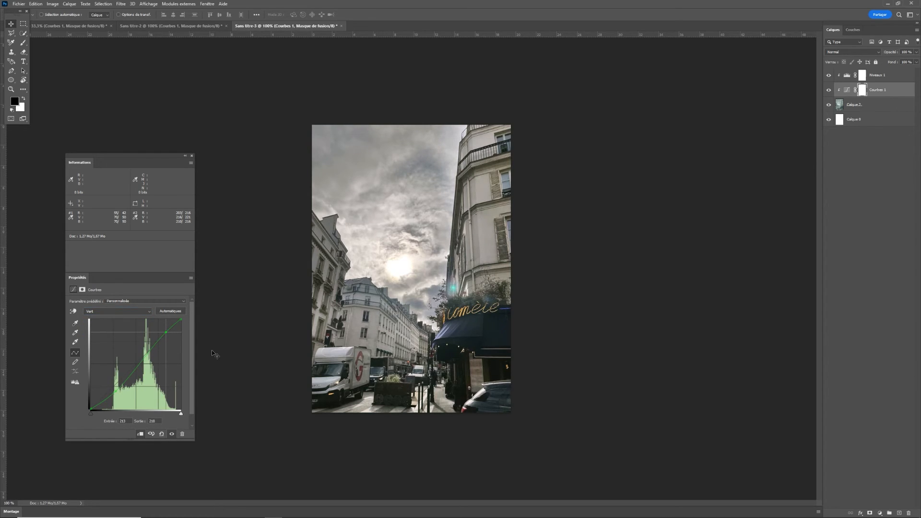
pyautogui.hotkey('ctrl', 'z')
pyautogui.hotkey('ctrl', 'z')
# - Move the Red curve's shadow point slightly to about input 61 and output 52
pyautogui.click(116, 311)
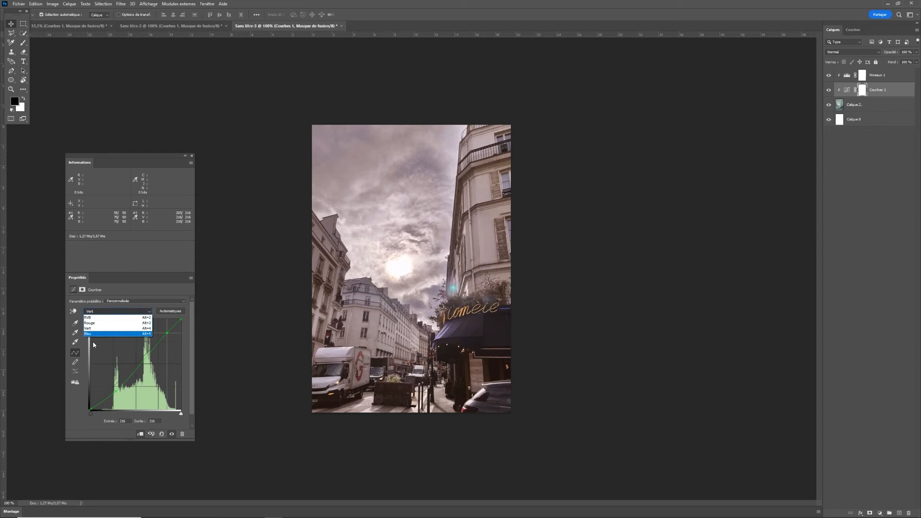
pyautogui.click(98, 324)
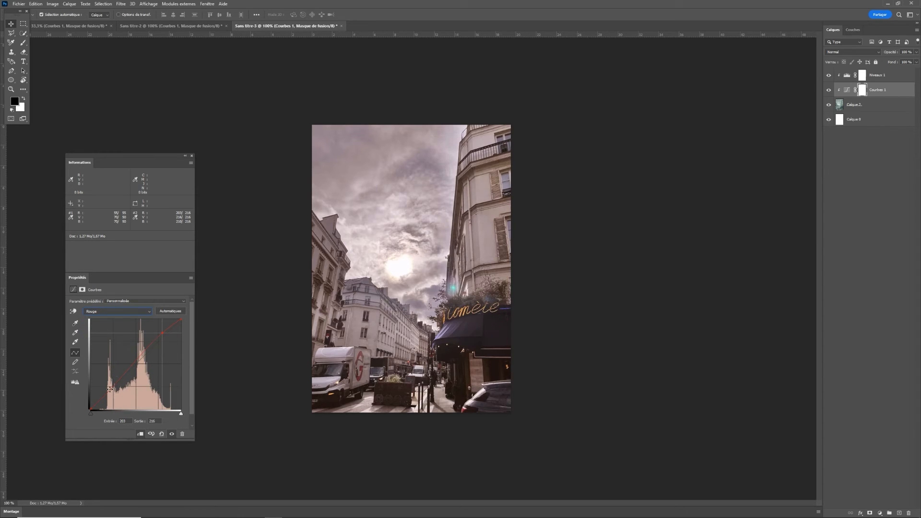
pyautogui.moveTo(110, 390); pyautogui.dragTo(112, 391)
# - Compare the photo with the Curves adjustment off and on, leaving the adjustment visible
pyautogui.click(173, 434)
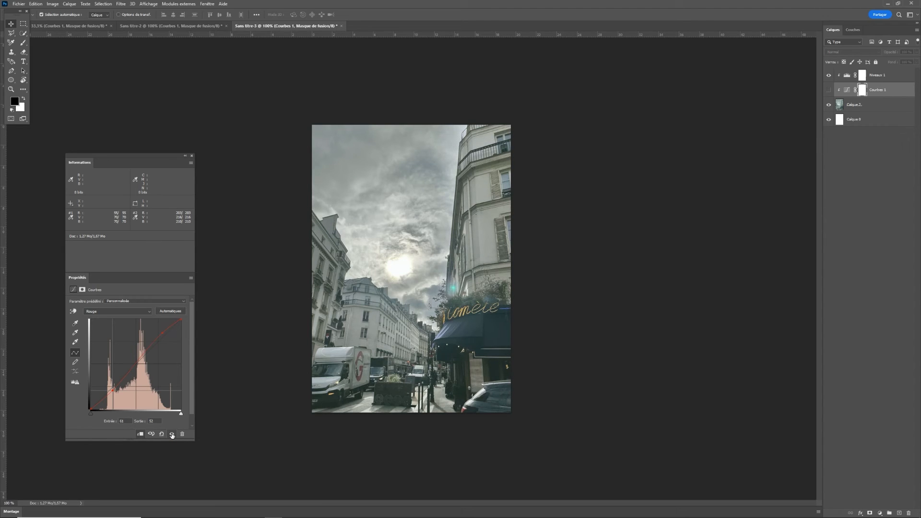
pyautogui.click(172, 434)
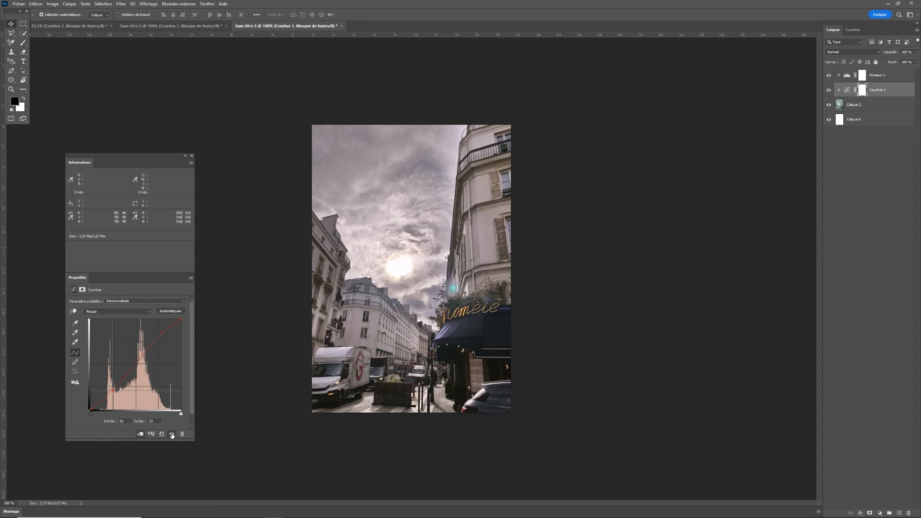
pyautogui.click(173, 434)
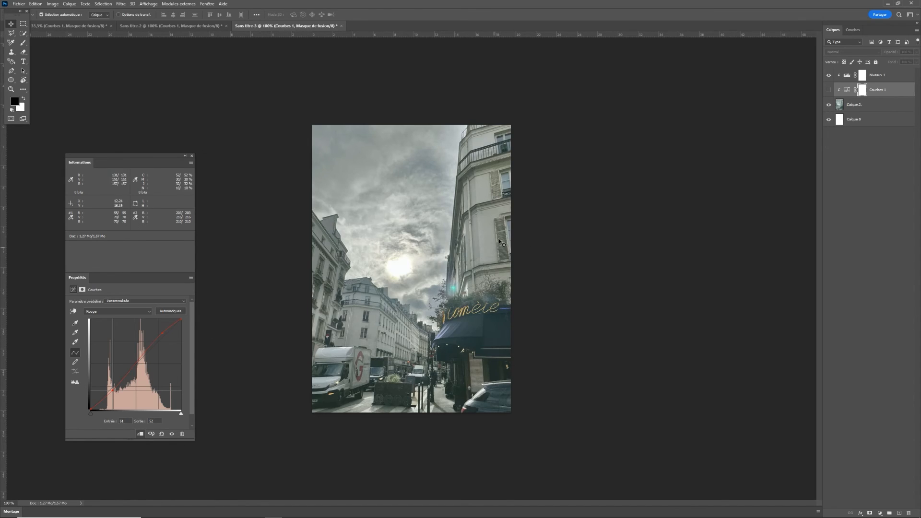
pyautogui.click(171, 434)
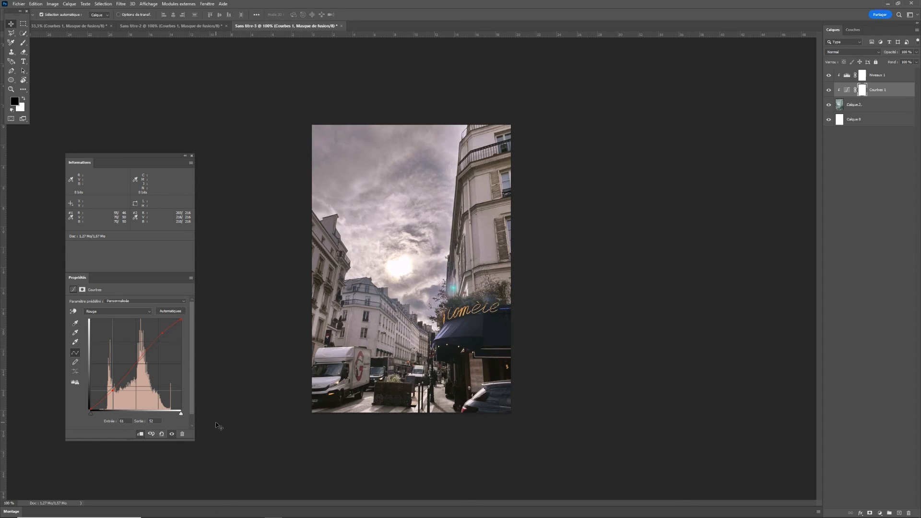